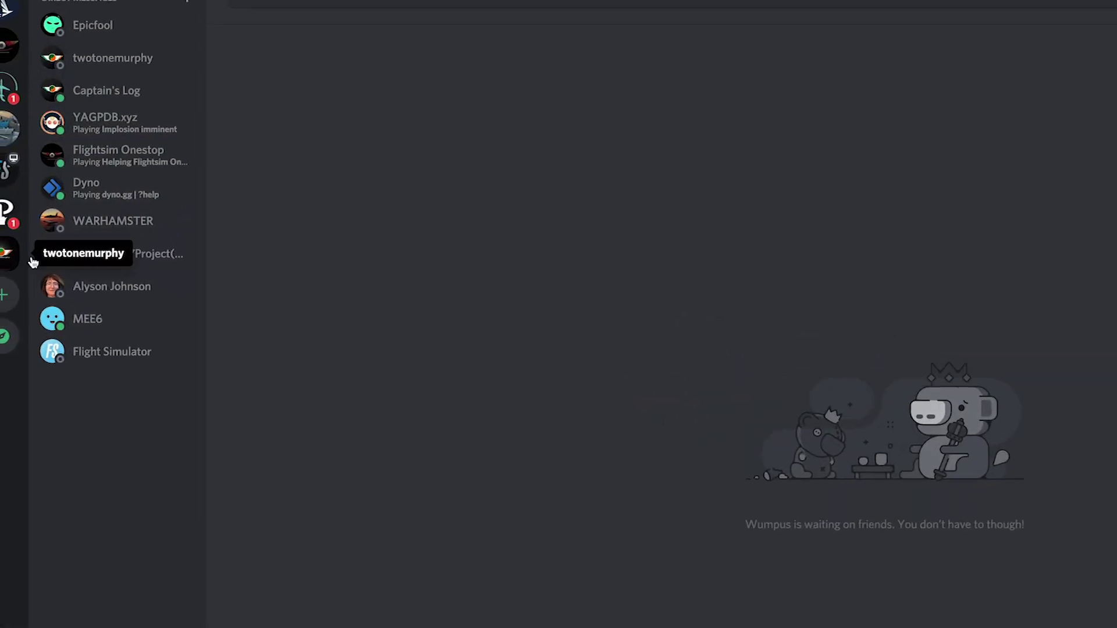
# Start a direct message with a #joinfs member from the flight-sim server's member list
pyautogui.click(6, 255)
pyautogui.scroll(-5, 213, 241)
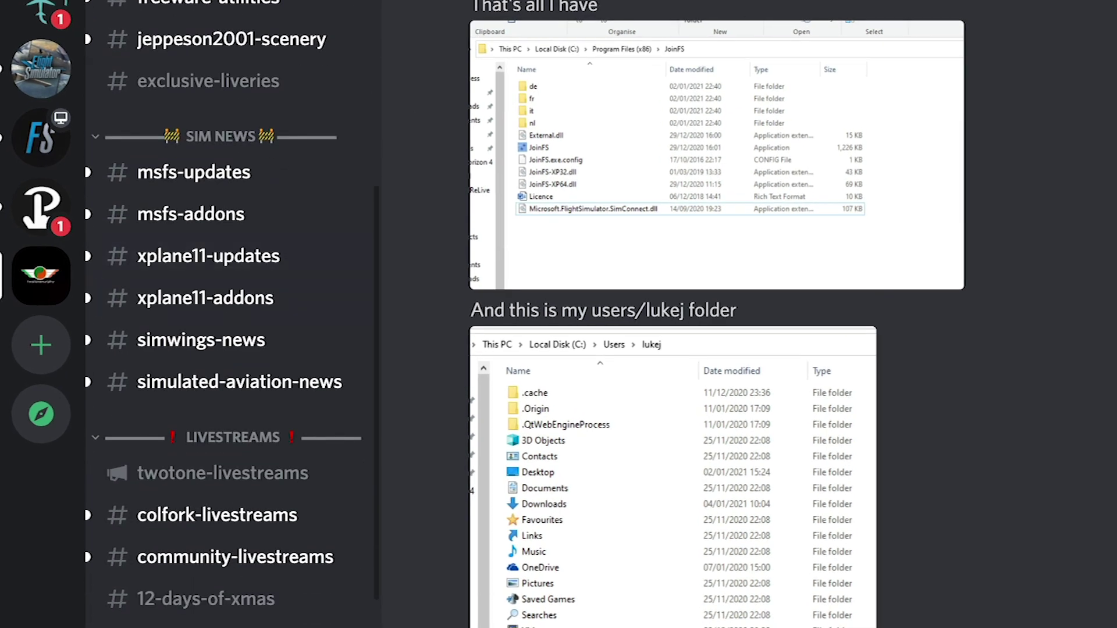
pyautogui.scroll(-8, 233, 314)
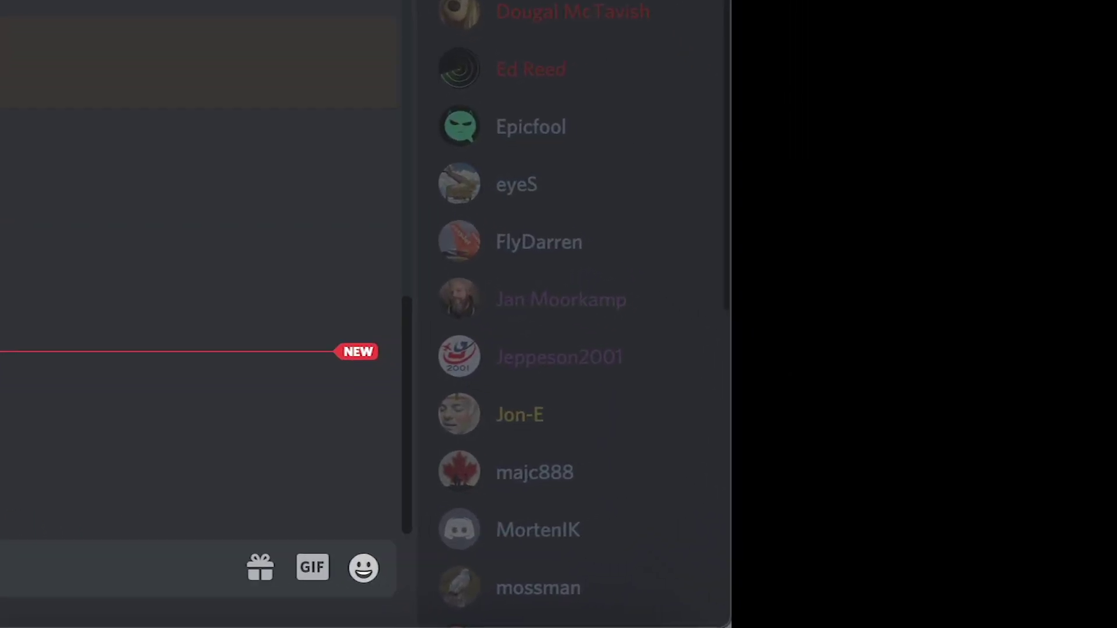
pyautogui.scroll(-5, 576, 314)
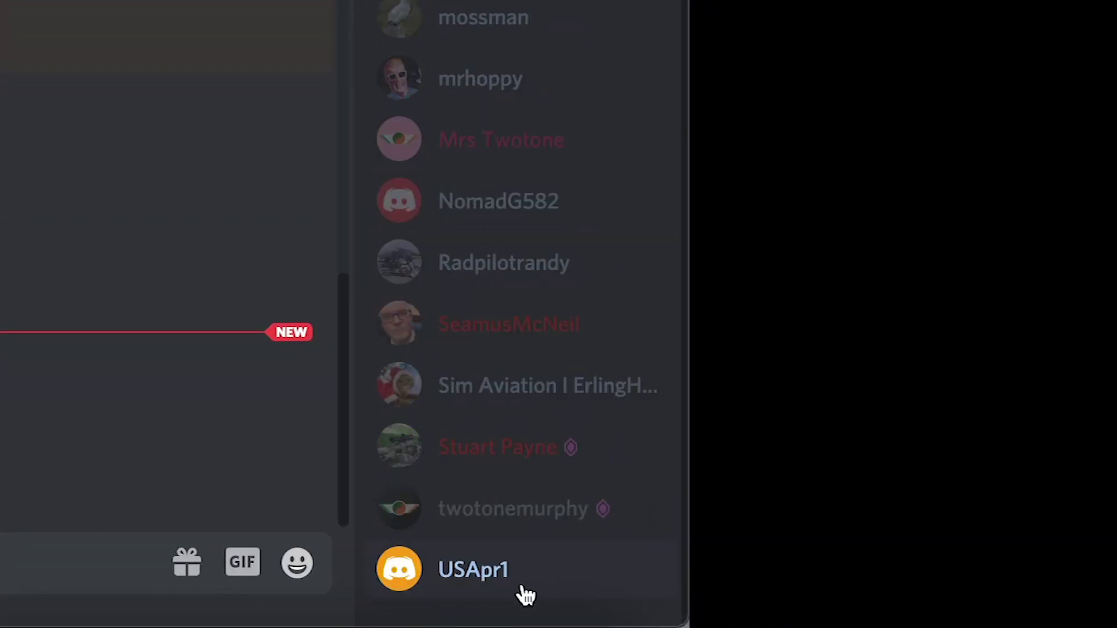
pyautogui.rightClick(498, 526)
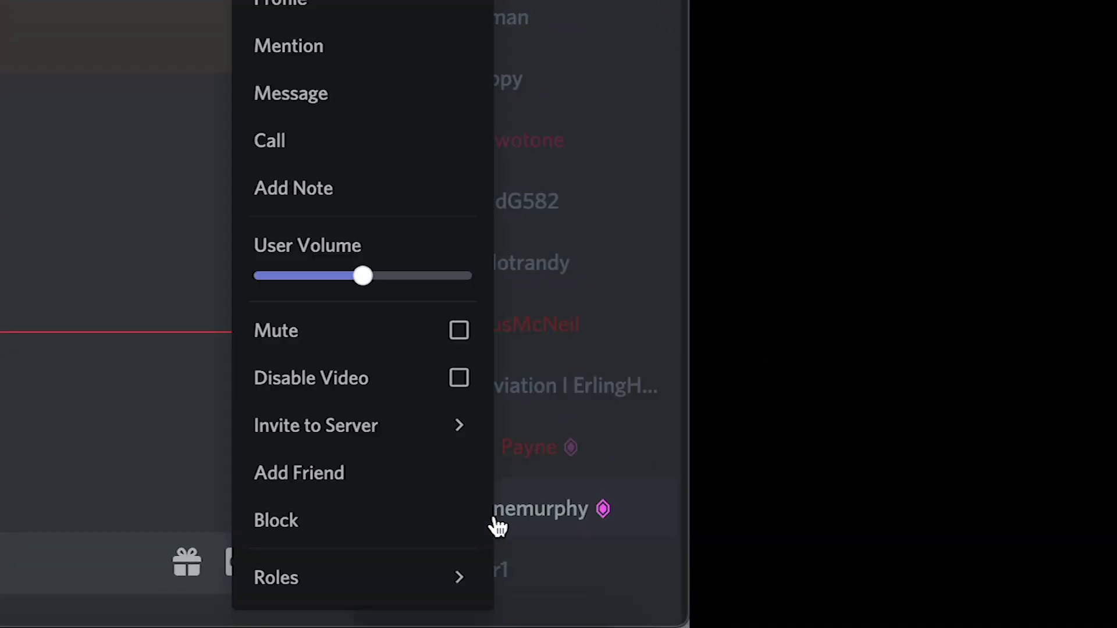
pyautogui.click(367, 93)
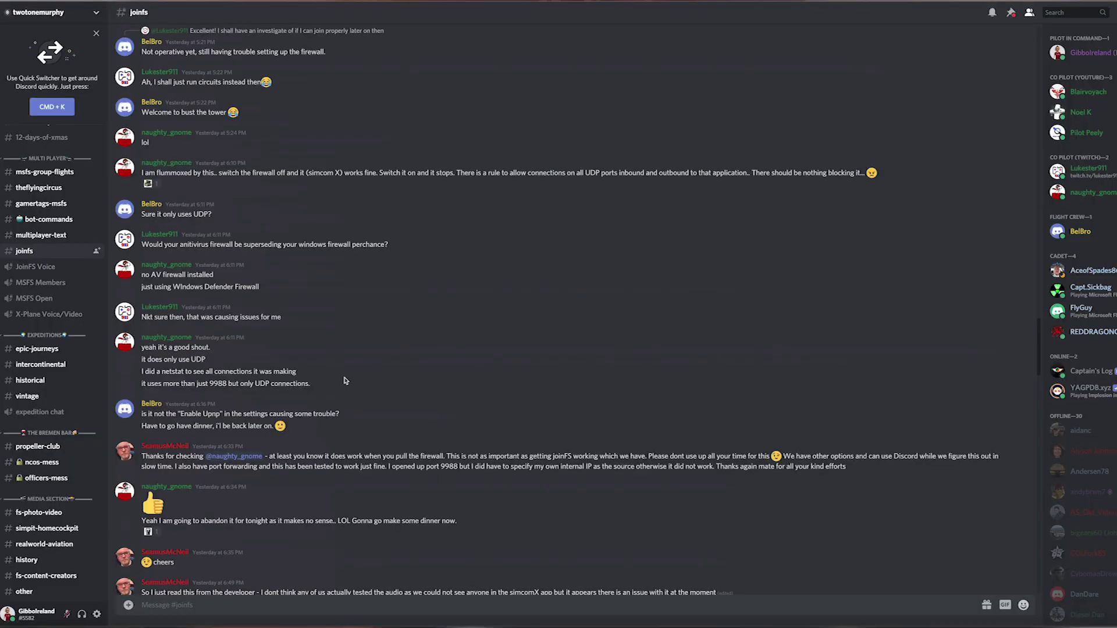
pyautogui.scroll(5, 324, 382)
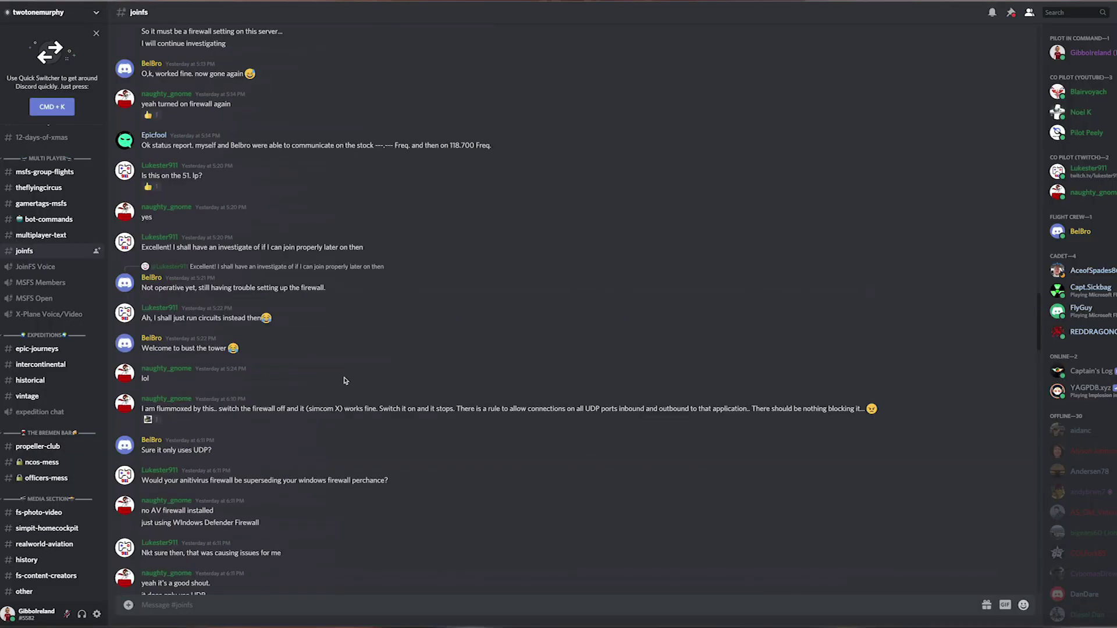
# Scroll through the #joinfs firewall and UDP troubleshooting thread down to the JoinFS Recorder video
pyautogui.scroll(1, 324, 383)
pyautogui.scroll(7, 324, 383)
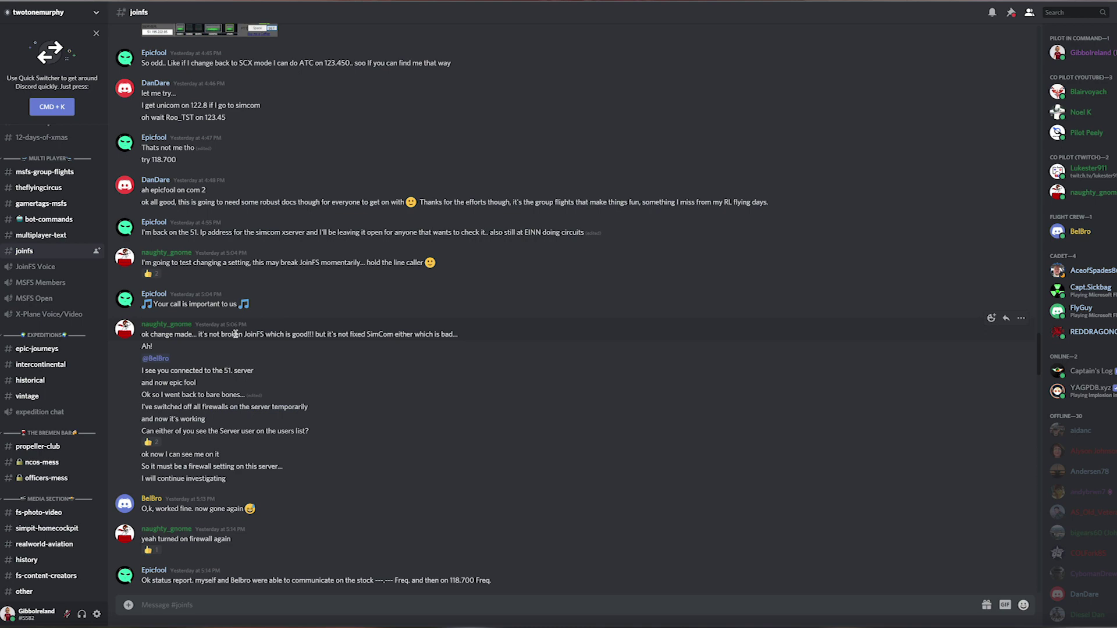
pyautogui.scroll(-5, 236, 334)
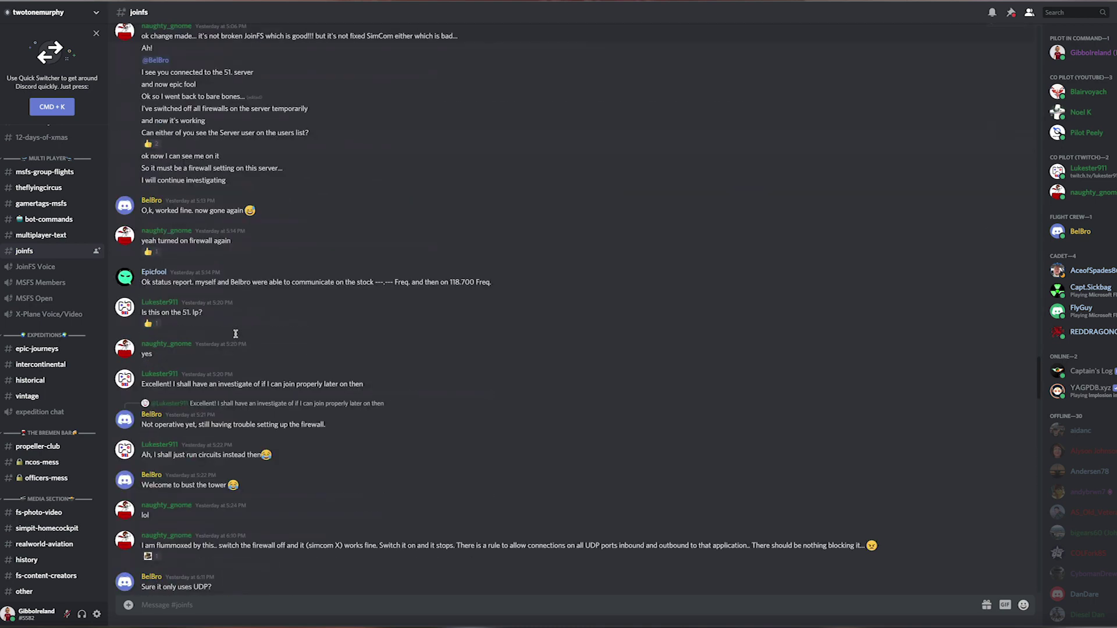
pyautogui.scroll(-4, 235, 334)
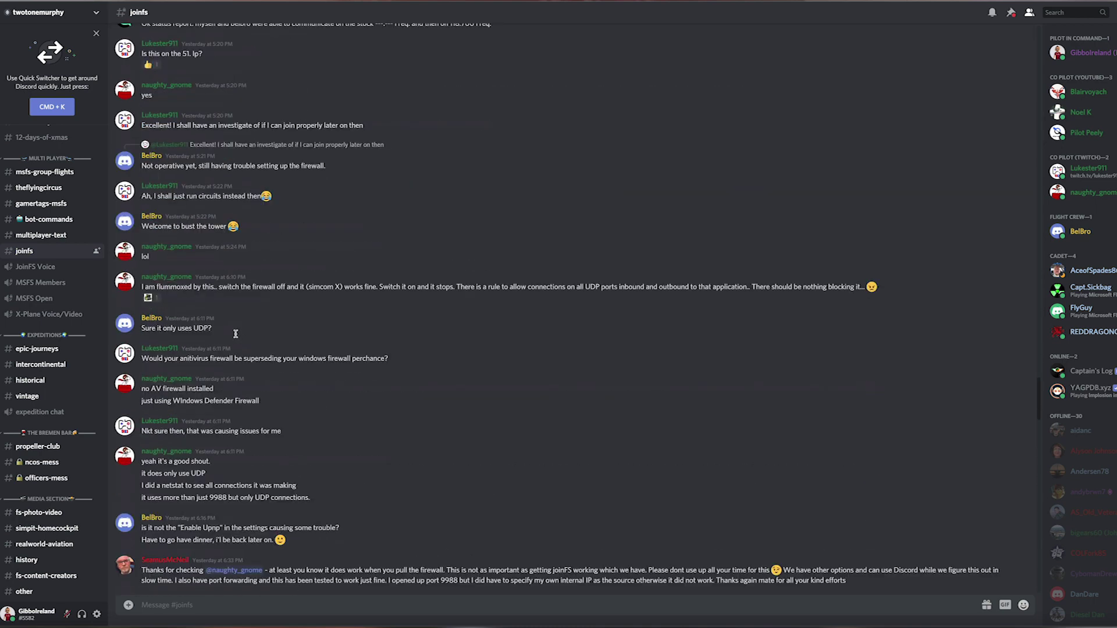
pyautogui.scroll(-3, 235, 334)
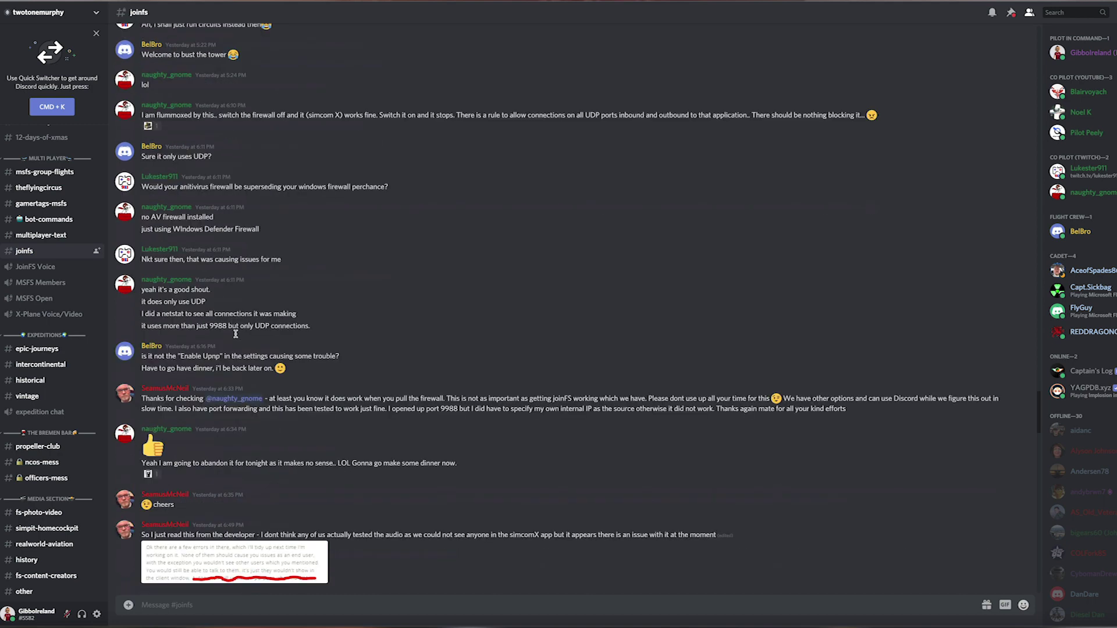
pyautogui.scroll(-5, 236, 334)
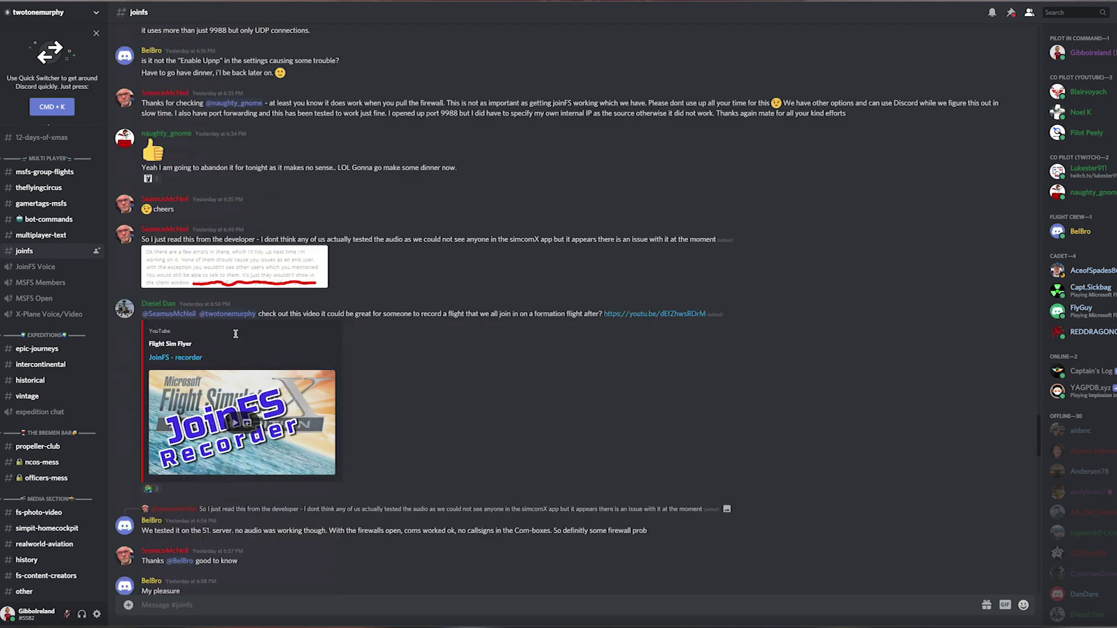
pyautogui.scroll(-1, 236, 334)
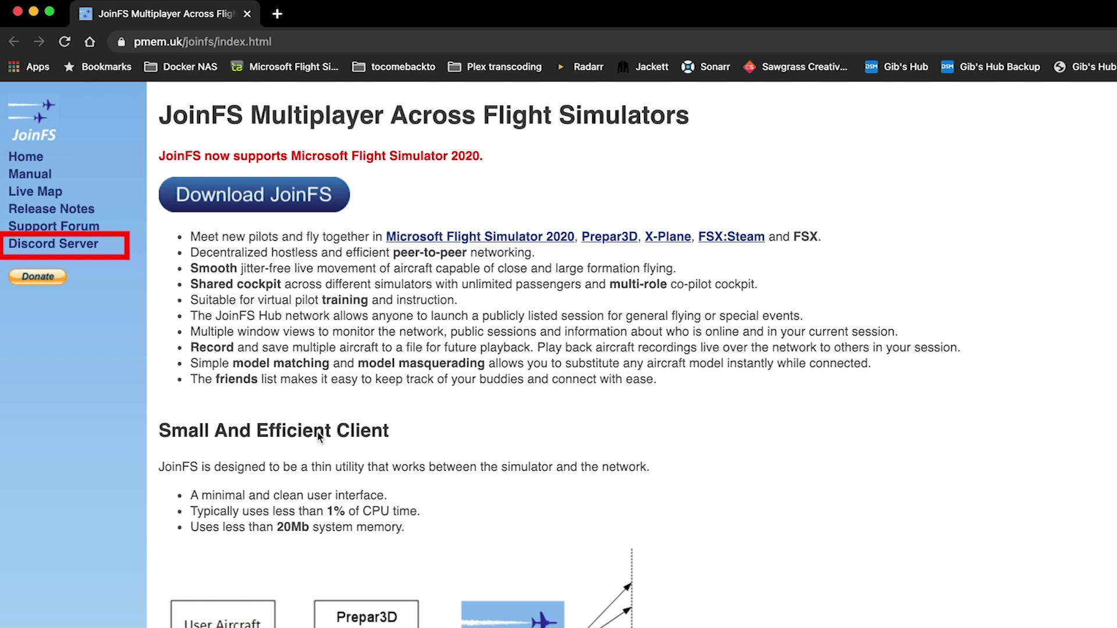
# Join the JoinFS Discord server through the invite linked on pmem.uk/joinfs
pyautogui.click(50, 248)
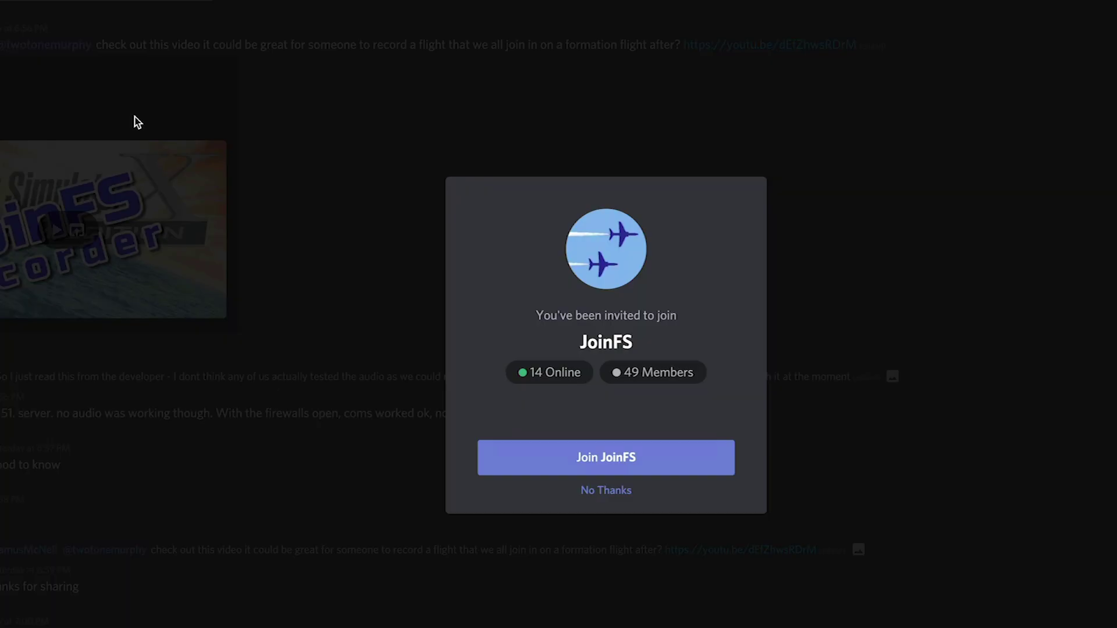
pyautogui.click(591, 446)
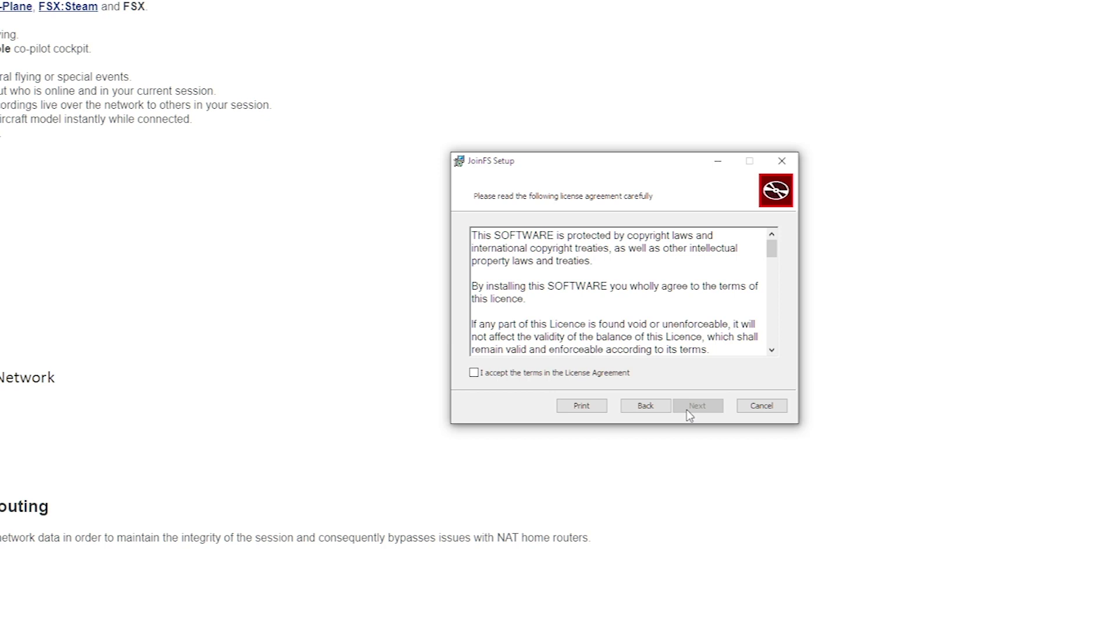
# Run the installer past SmartScreen, install JoinFS, and allow it through the firewall on public networks
pyautogui.click(689, 412)
pyautogui.click(704, 411)
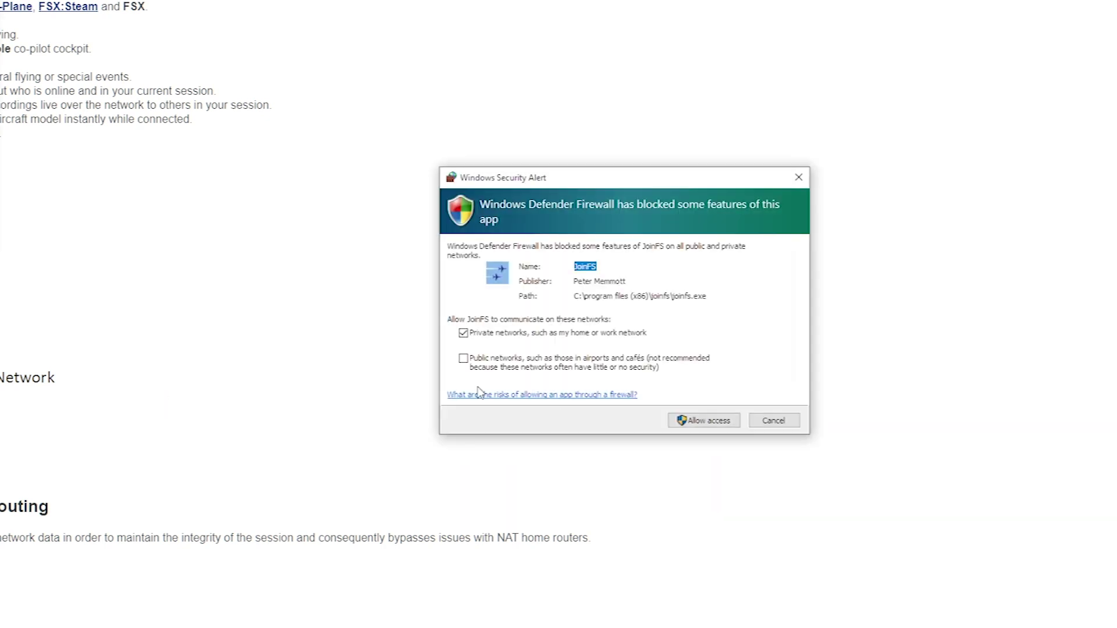
pyautogui.click(476, 363)
pyautogui.click(701, 422)
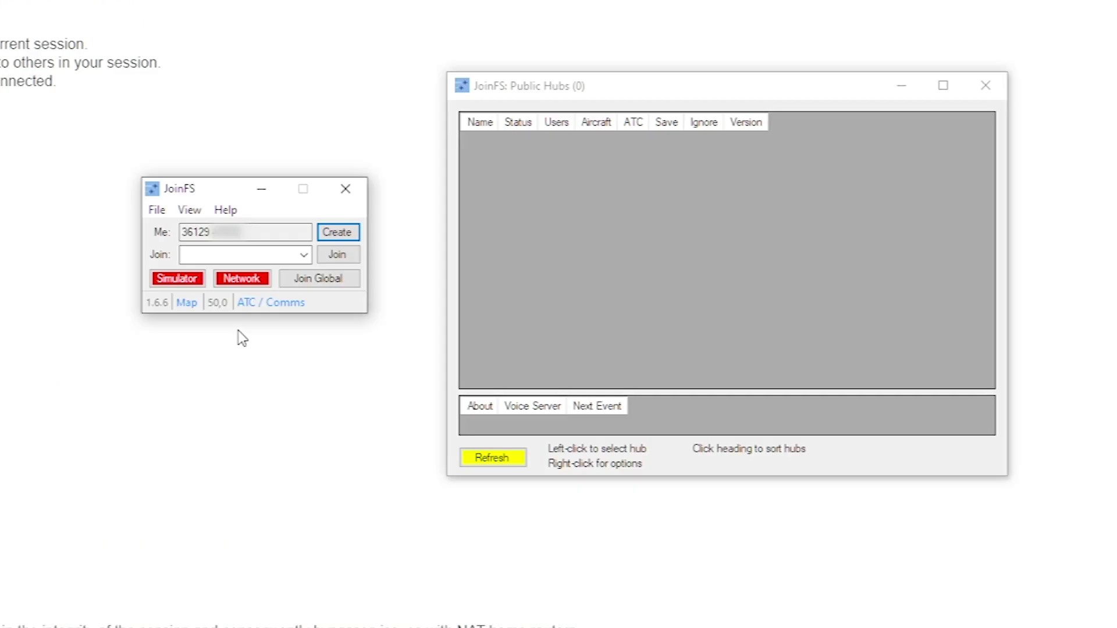
# Bring up JoinFS's File > Settings window and move it aside
pyautogui.click(156, 210)
pyautogui.click(204, 361)
pyautogui.moveTo(331, 32); pyautogui.dragTo(712, 82)
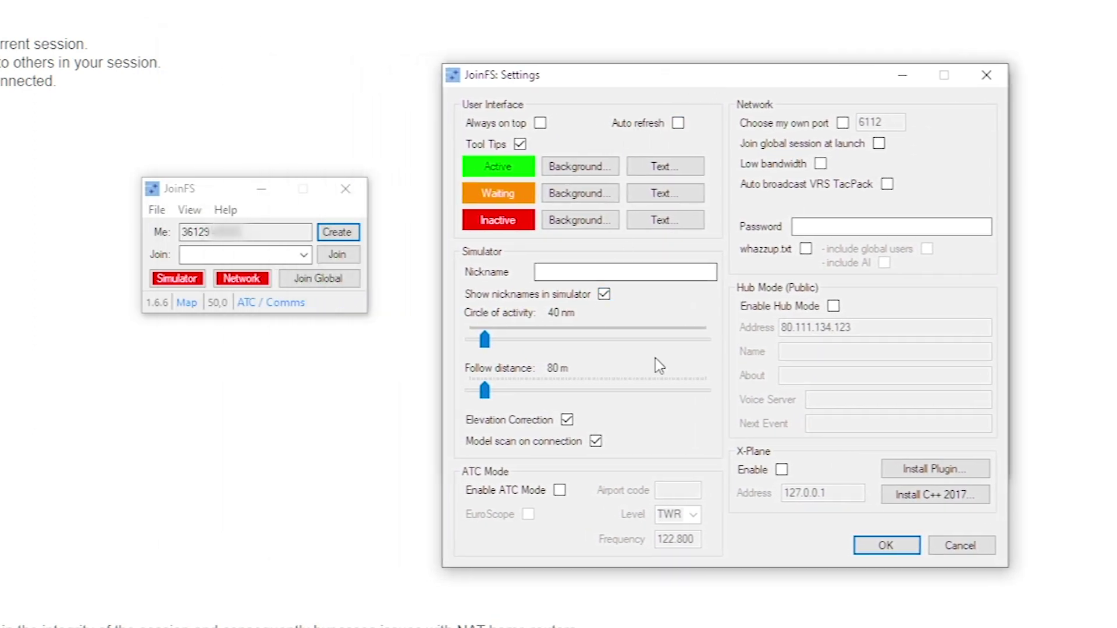
# Enter your simulator nickname in Settings and confirm with OK
pyautogui.click(563, 274)
pyautogui.write('GibboIreland')
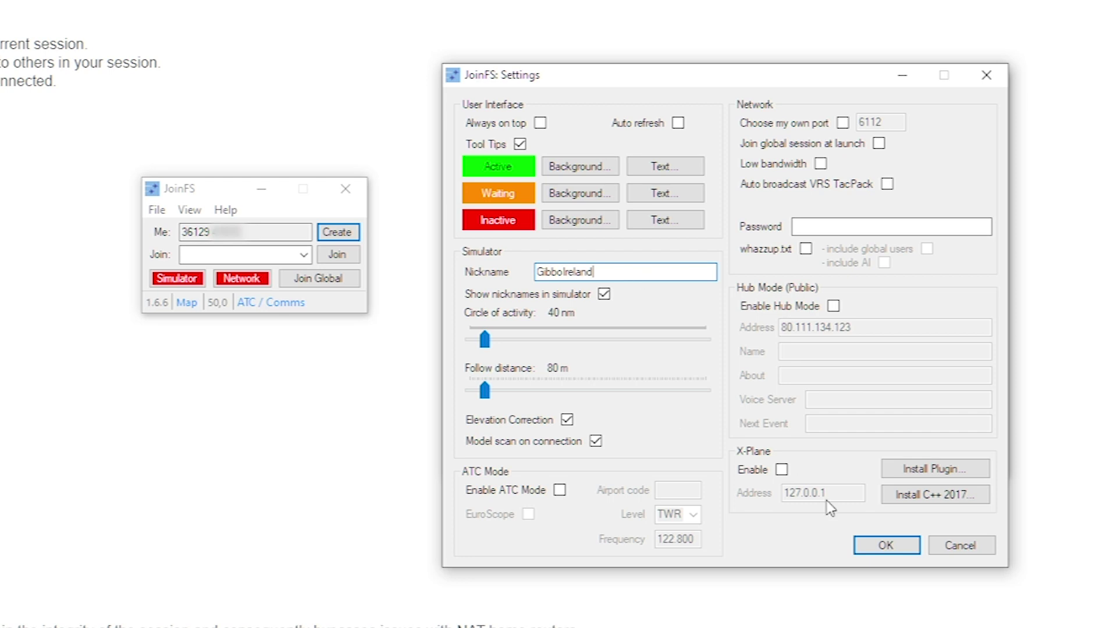
pyautogui.click(880, 549)
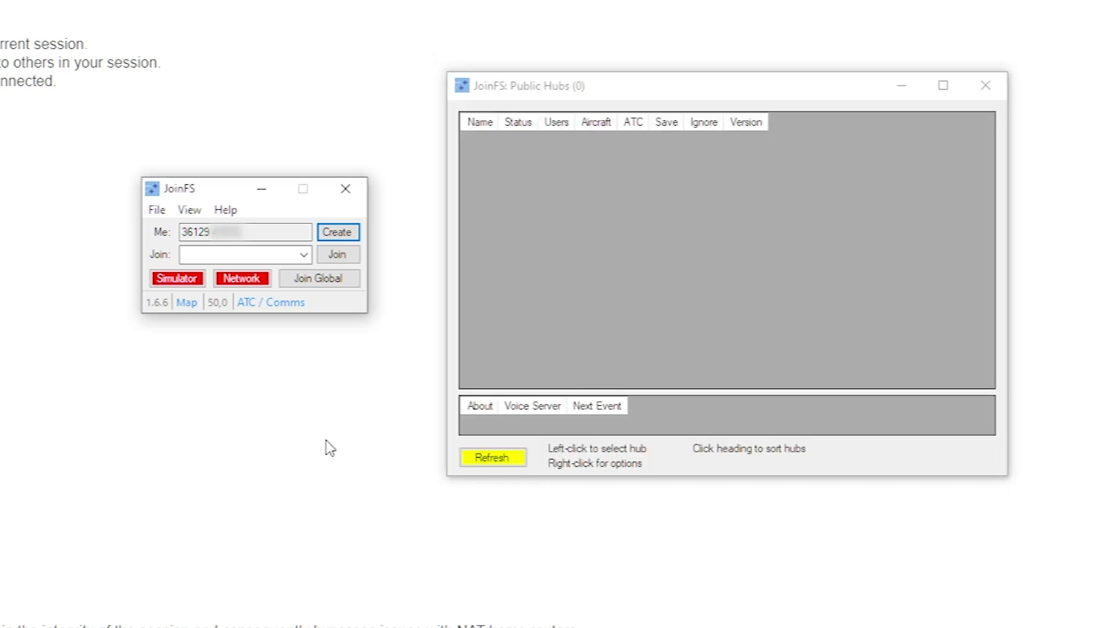
# Join the TTM Flying Circus hub from Public Hubs, confirming its password
pyautogui.click(191, 212)
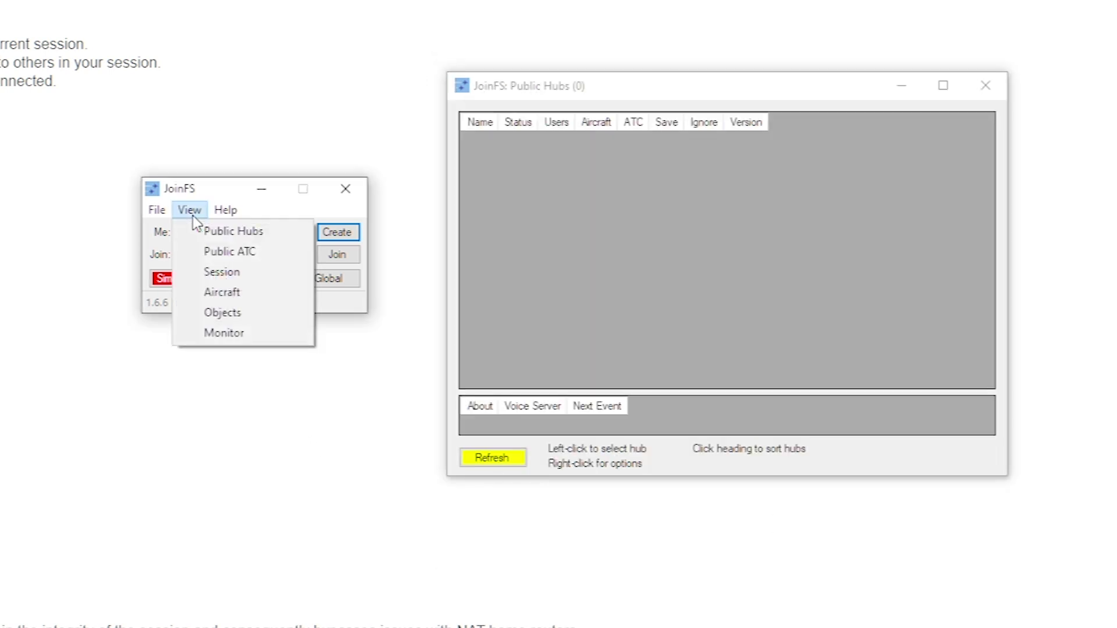
pyautogui.click(194, 231)
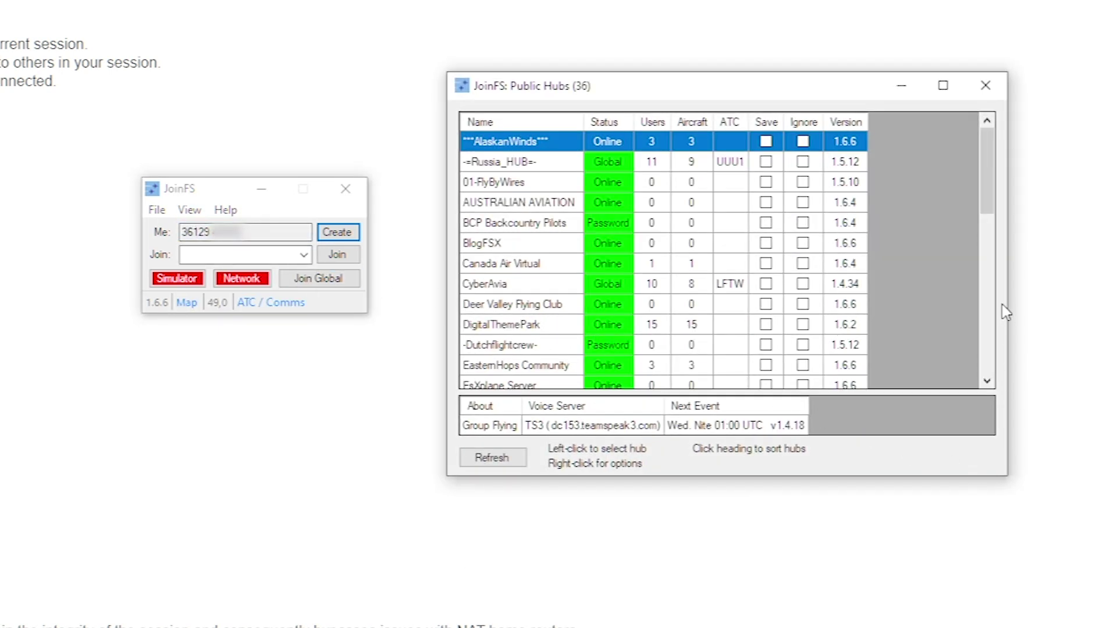
pyautogui.moveTo(982, 186); pyautogui.dragTo(975, 327)
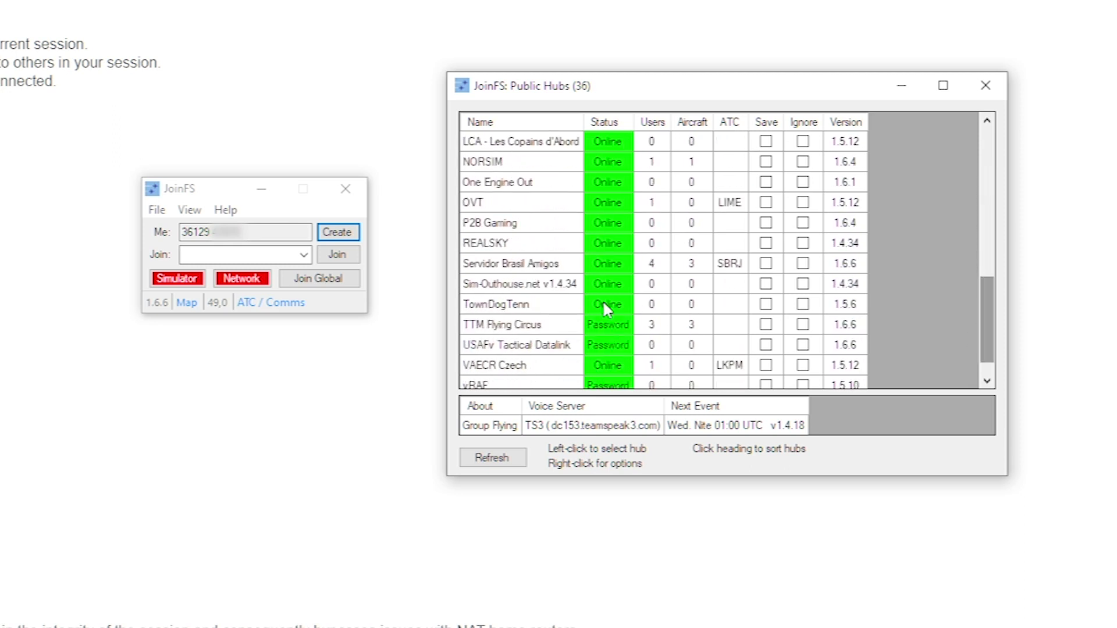
pyautogui.click(601, 325)
pyautogui.rightClick(603, 330)
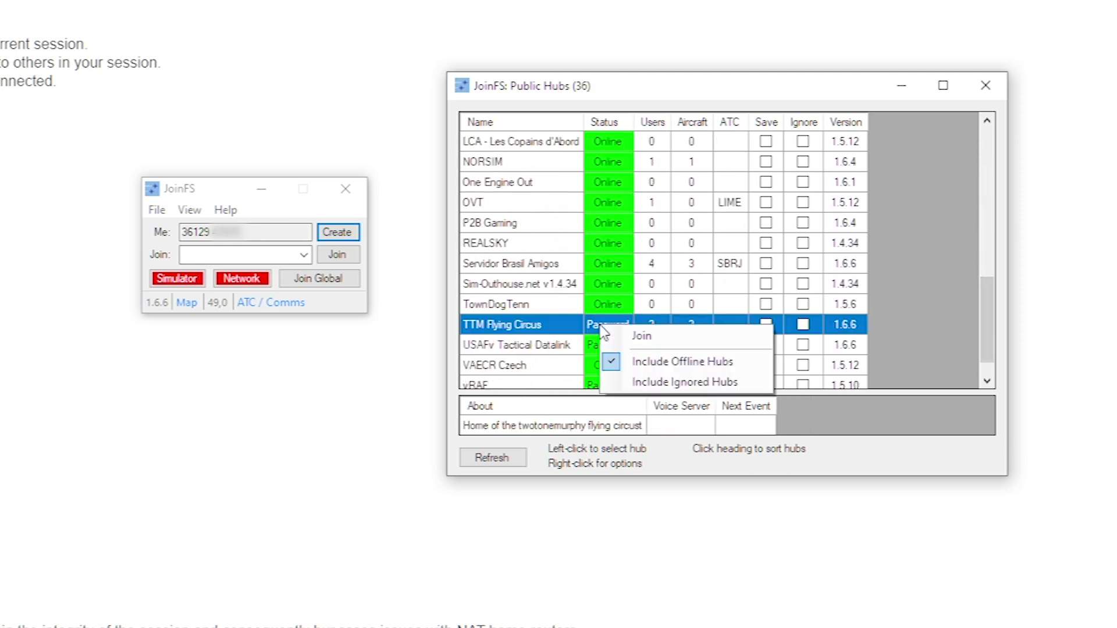
pyautogui.click(659, 340)
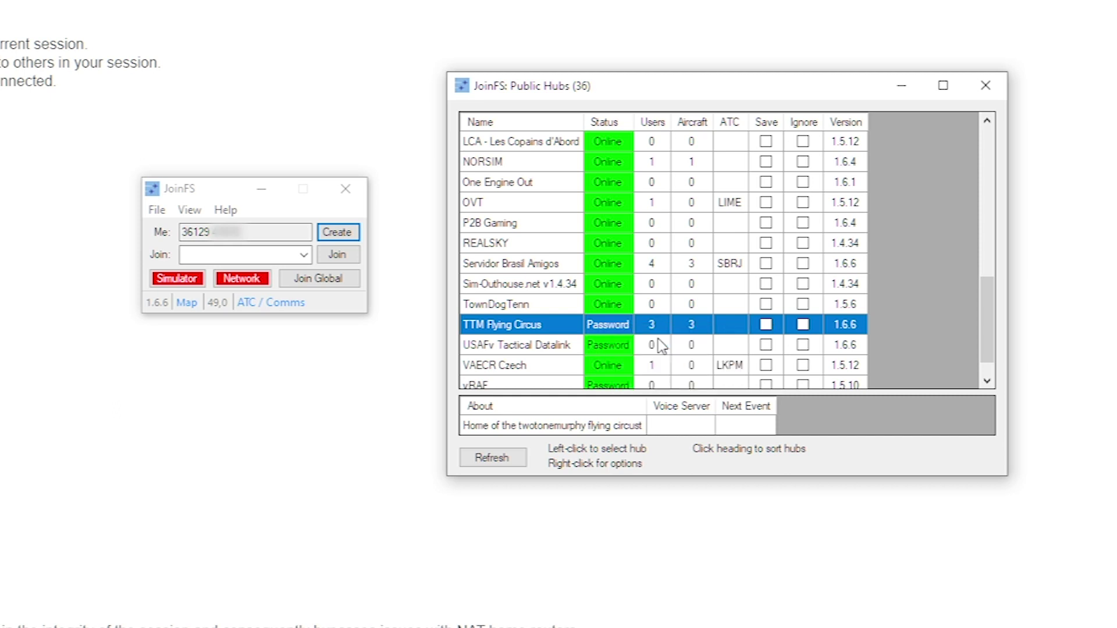
pyautogui.press('Return')
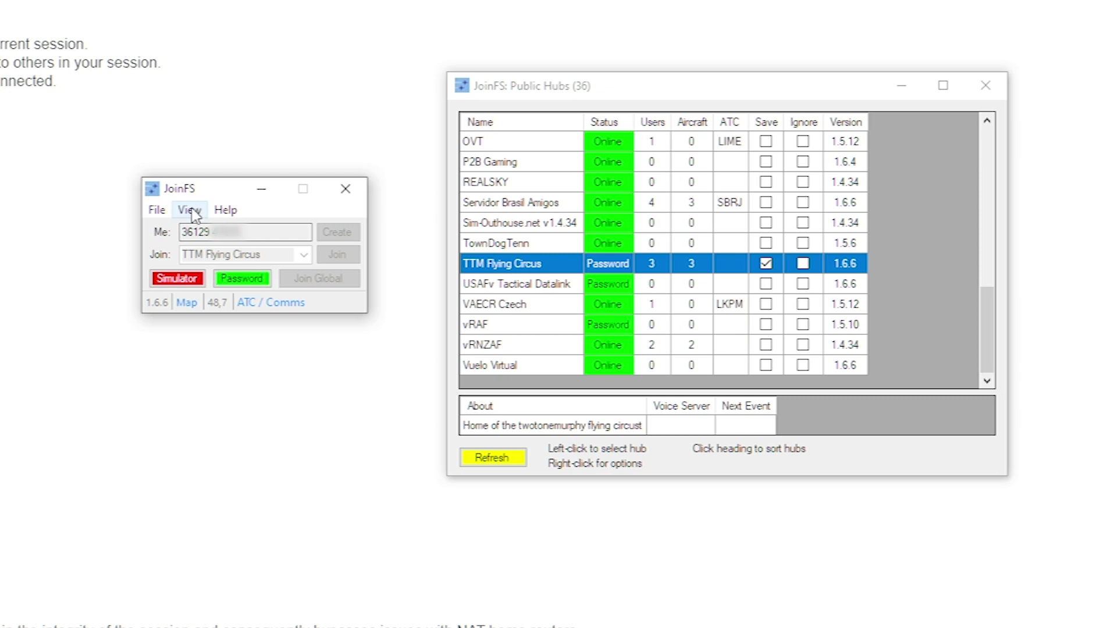
# Show the Session view and move its window toward the centre
pyautogui.click(190, 211)
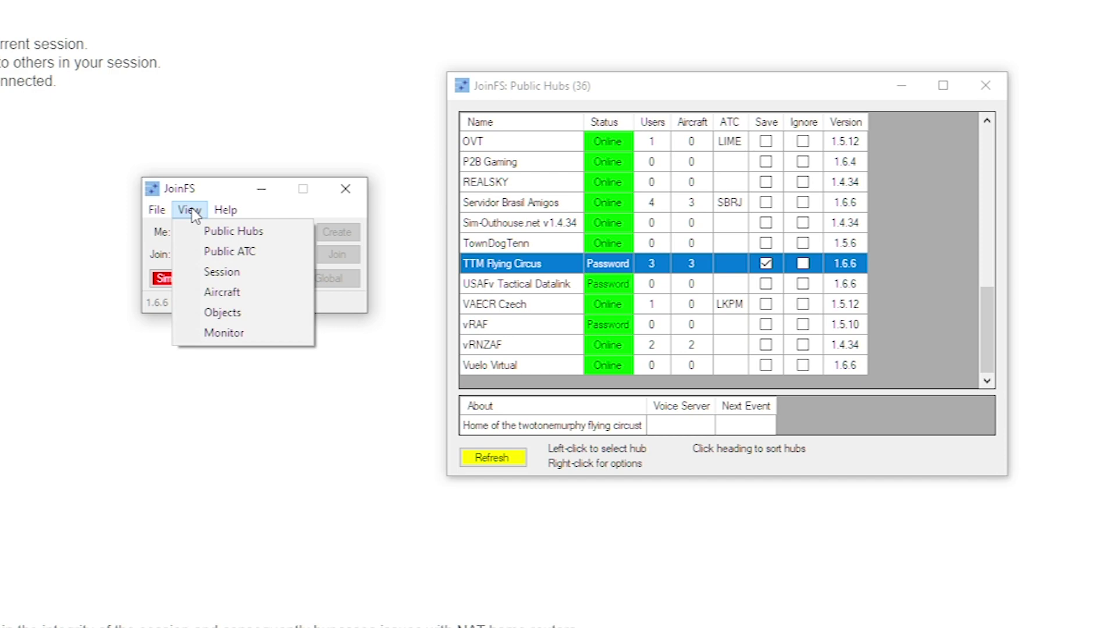
pyautogui.click(221, 272)
pyautogui.moveTo(230, 60); pyautogui.dragTo(395, 140)
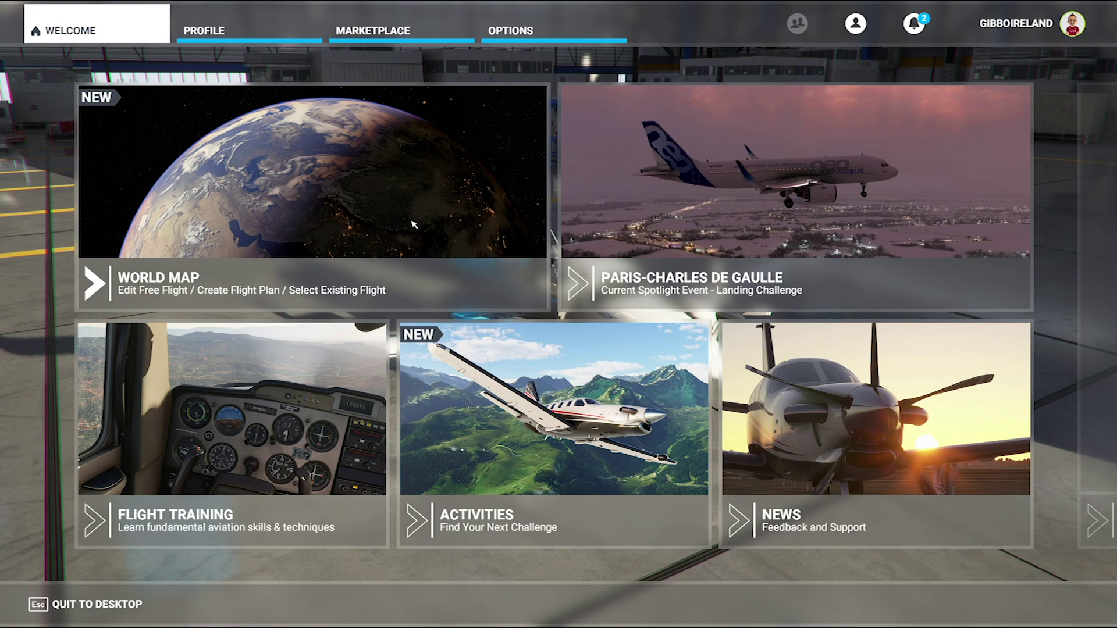
# Plan a Diamond DA62 flight on the World Map with multiplayer Off (Group Only)
pyautogui.click(413, 230)
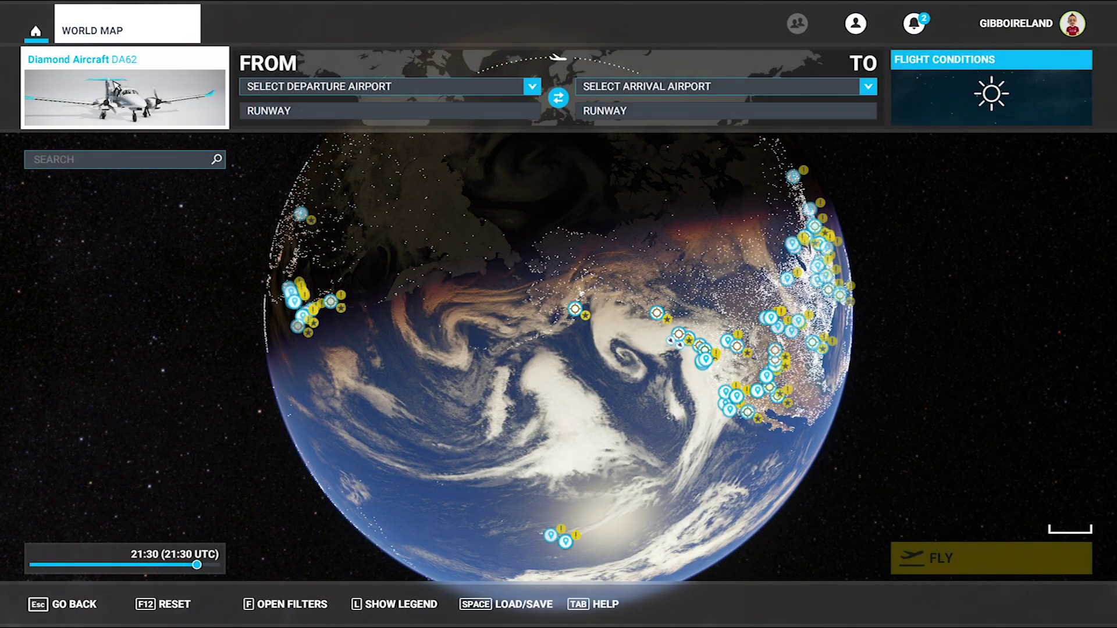
pyautogui.click(221, 112)
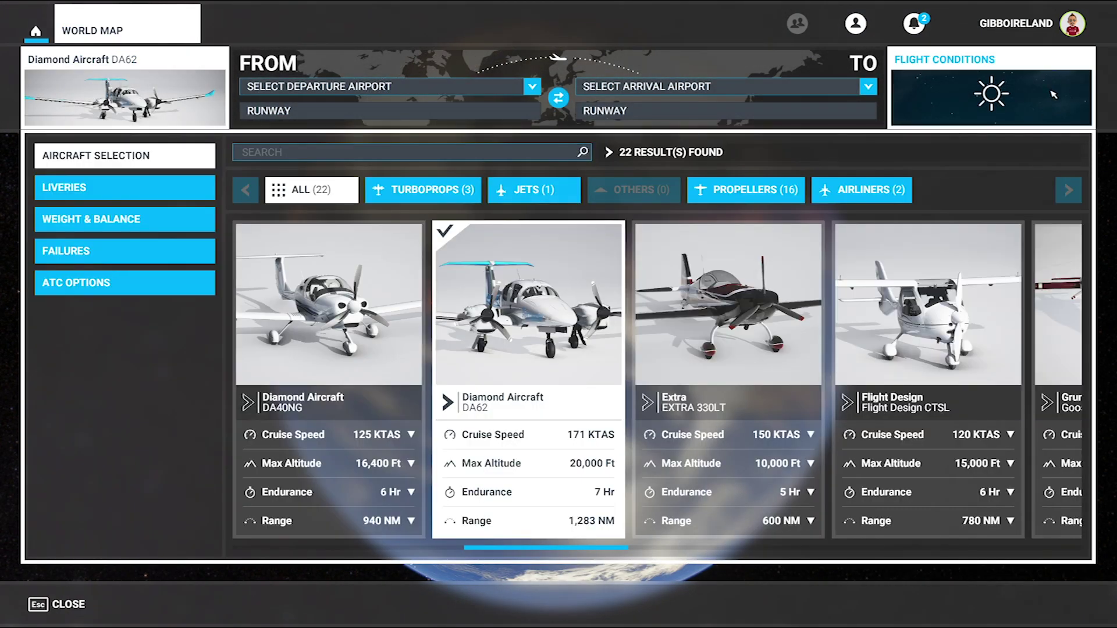
pyautogui.click(1068, 98)
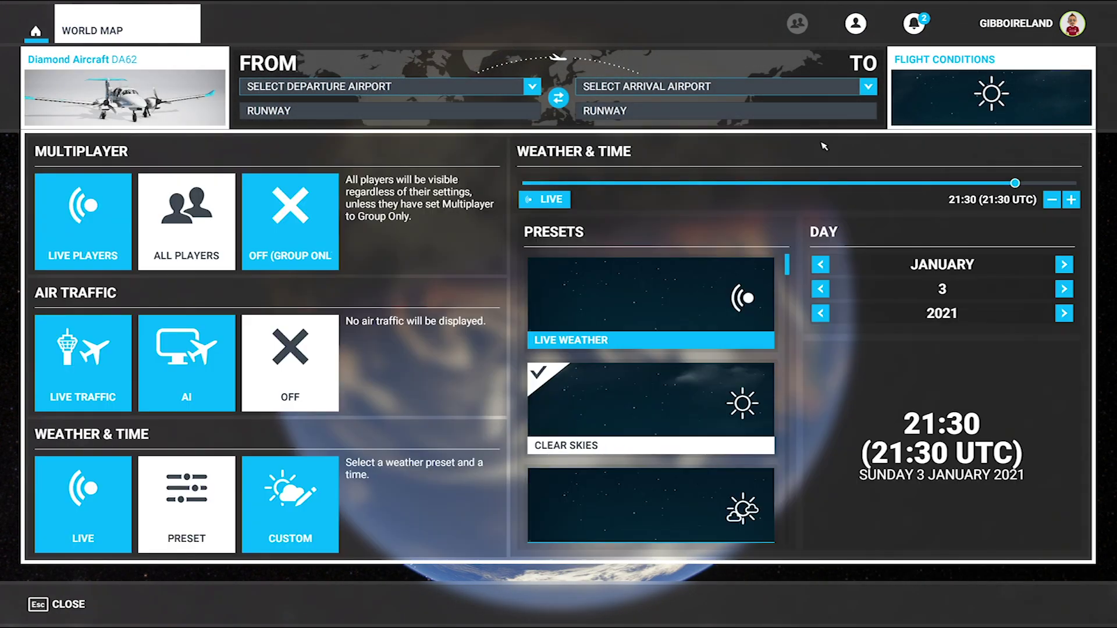
pyautogui.click(290, 221)
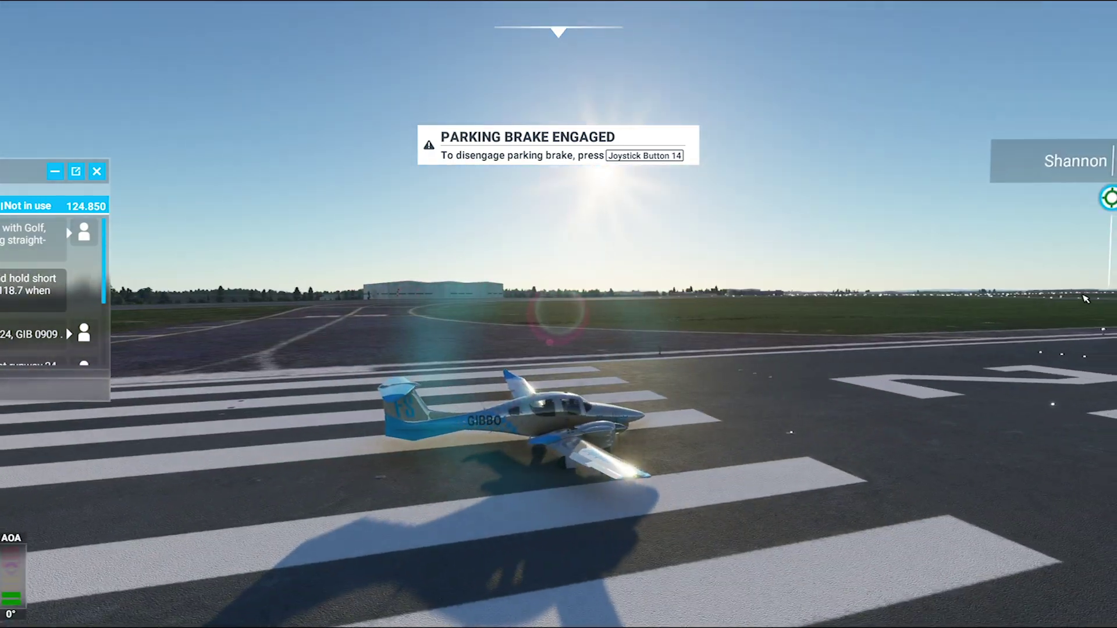
# Link JoinFS to the simulator and return to the DA62 on Shannon runway 24
pyautogui.hotkey('alt', 'Tab')
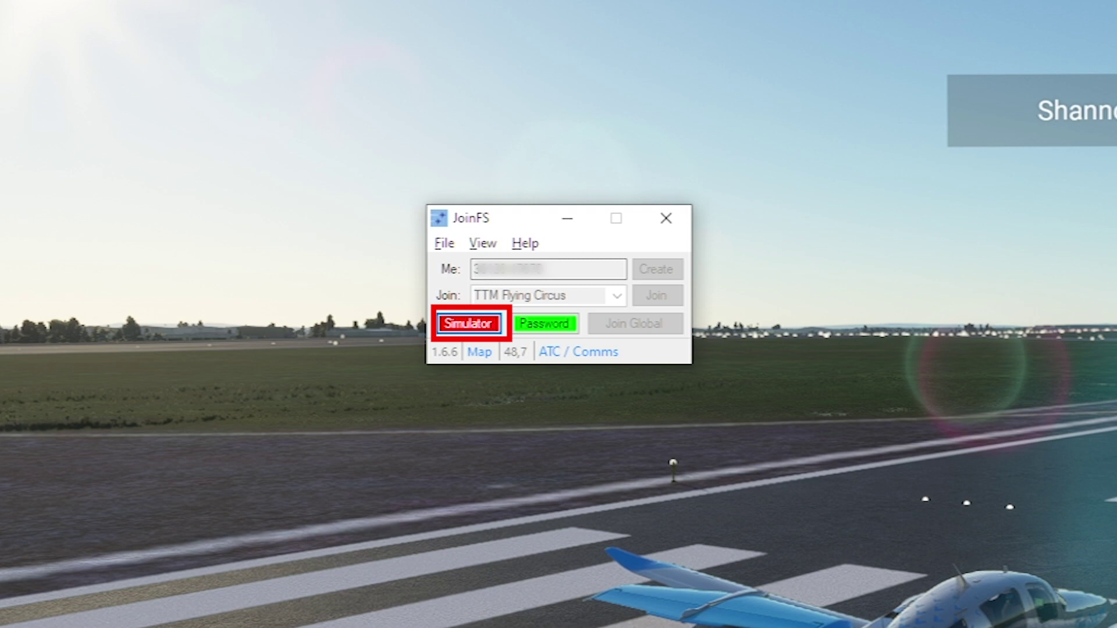
pyautogui.click(473, 330)
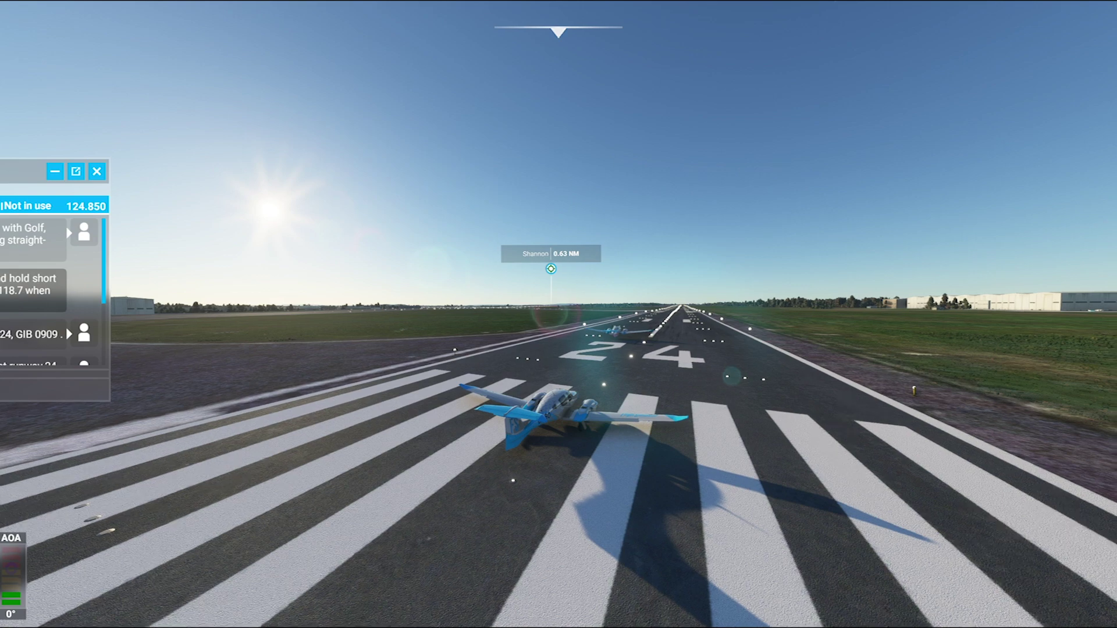
pyautogui.hotkey('ctrl', '.')
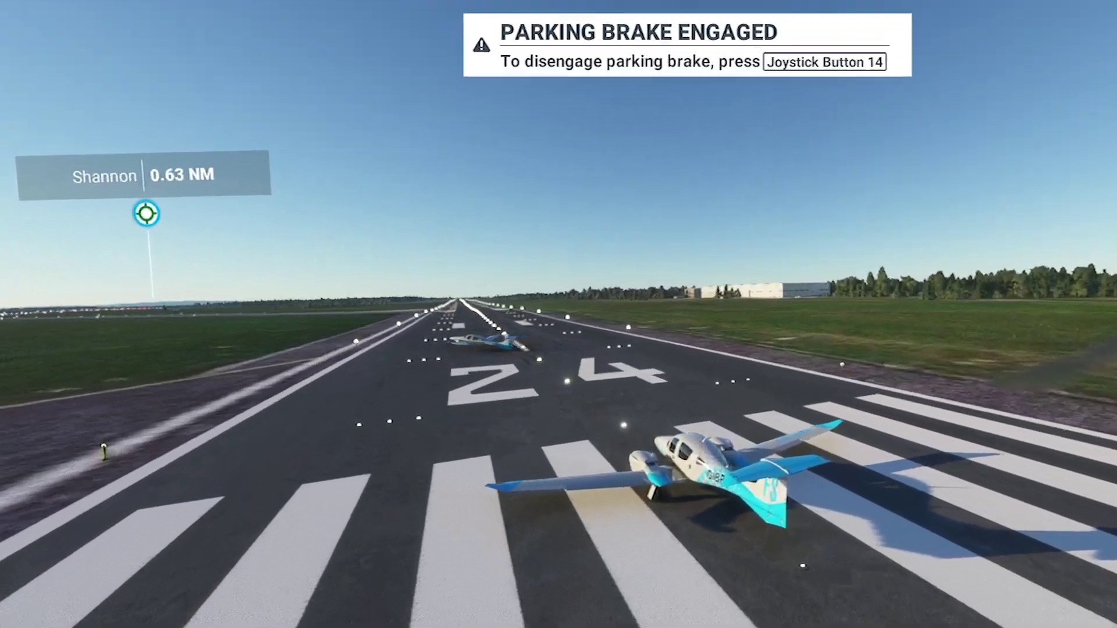